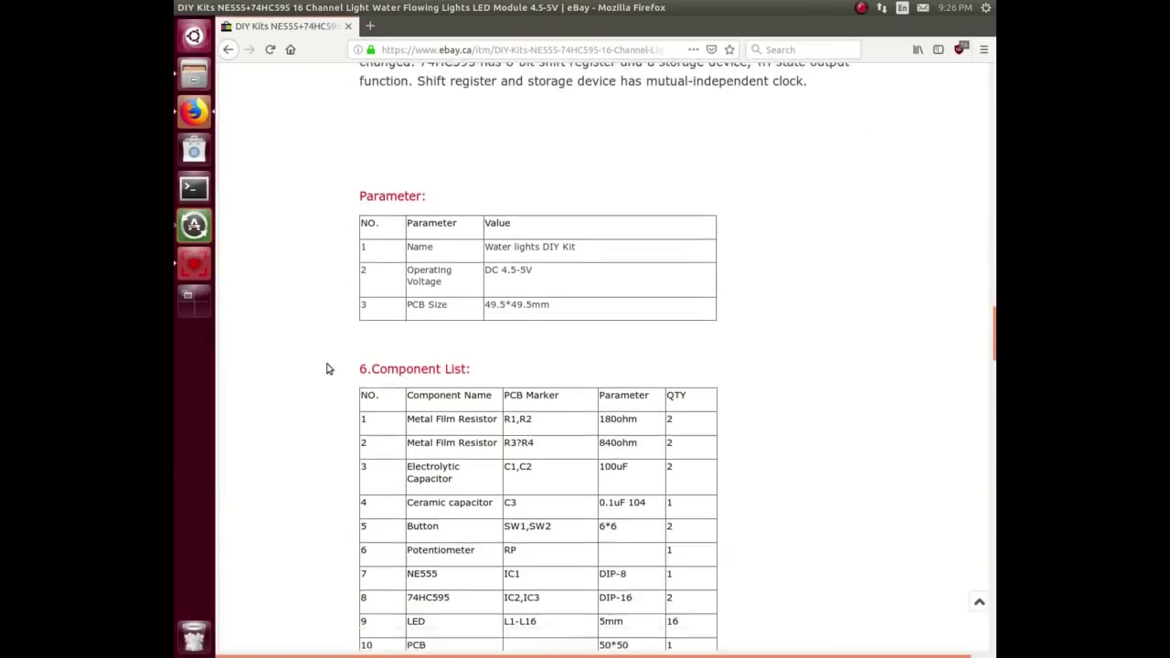
{"action": "scroll", "coordinate": [327, 368], "scroll_direction": "down", "scroll_amount": 3}
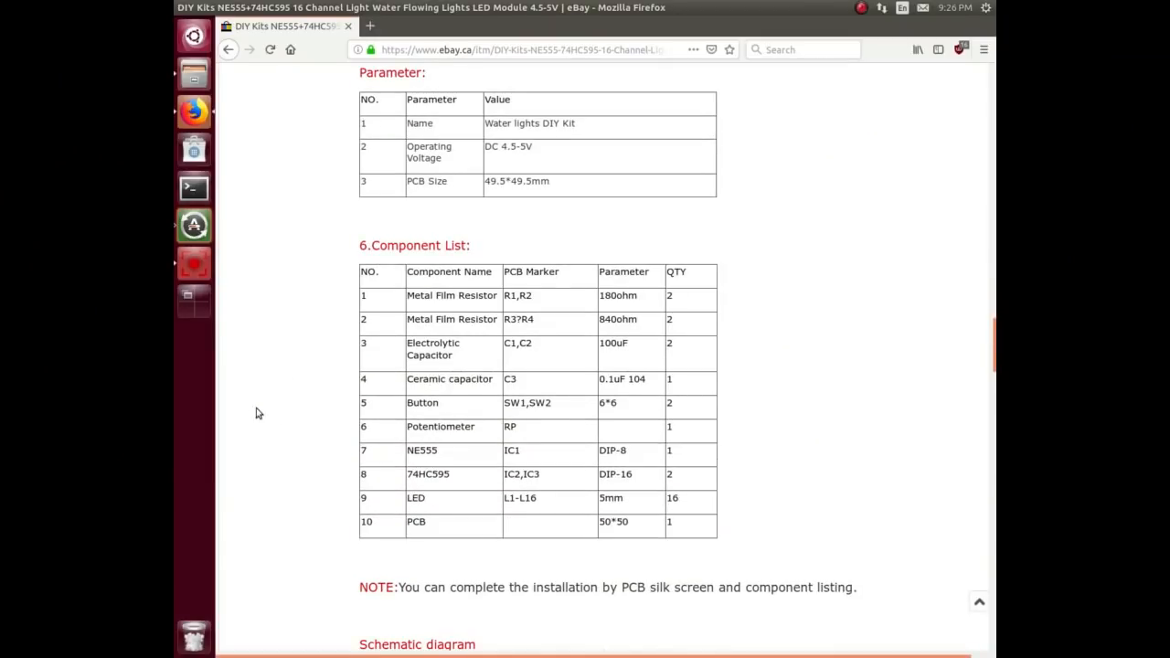